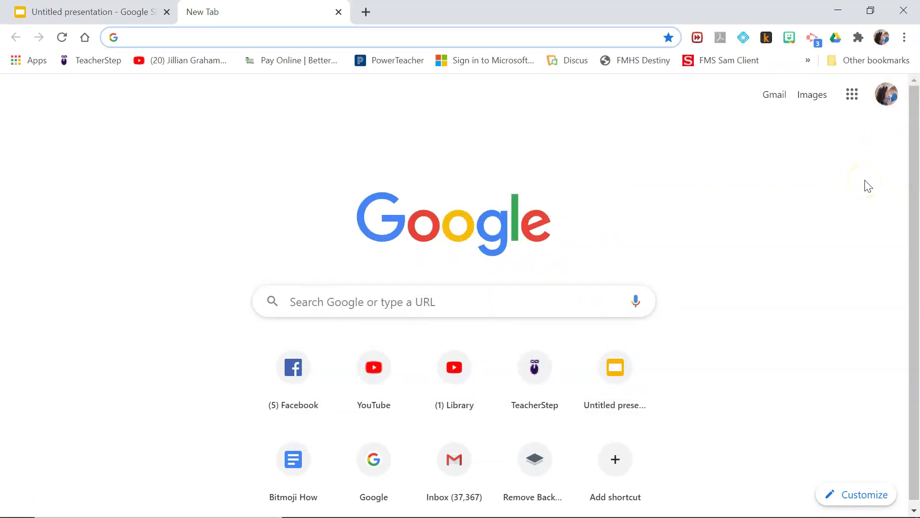
Switch the Google homepage to the second signed-in account (authuser=1).
left_click(887, 96)
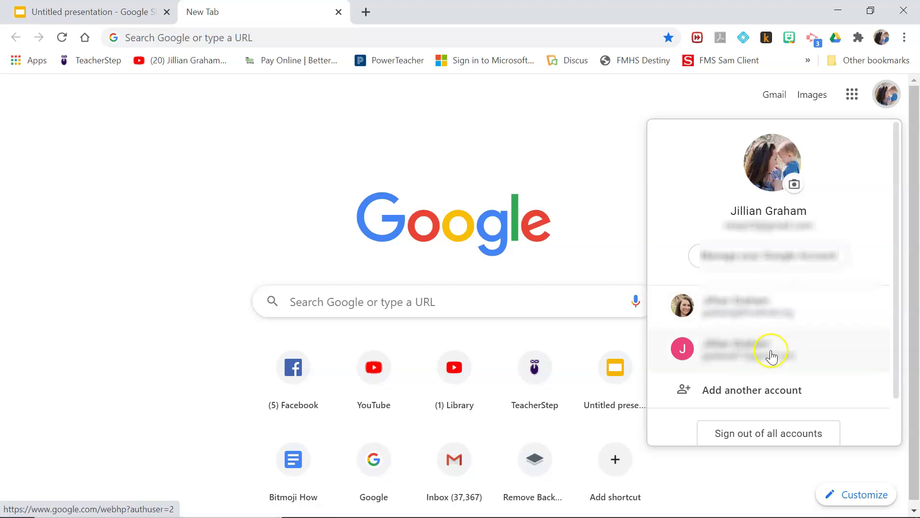
left_click(789, 318)
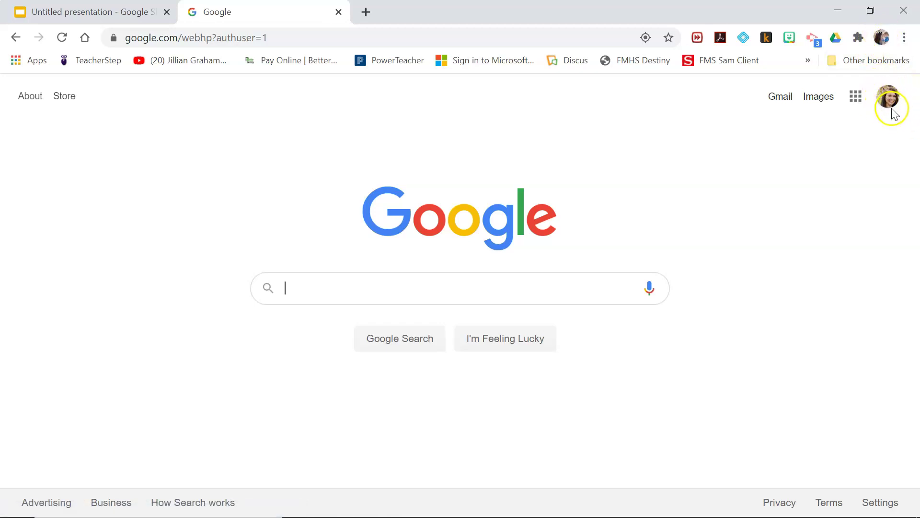
Create a blank Google Slides presentation in a new tab using slides.new.
left_click(426, 40)
type("slid")
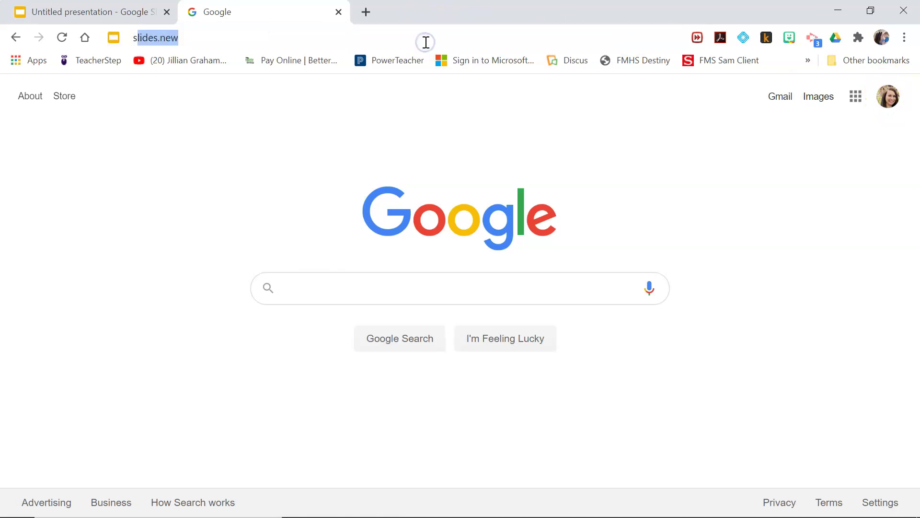
type("es.")
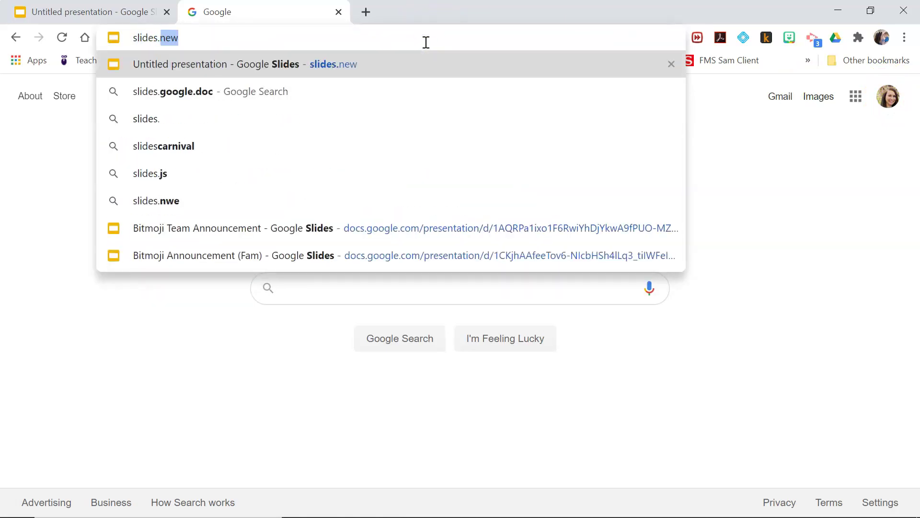
key("Return")
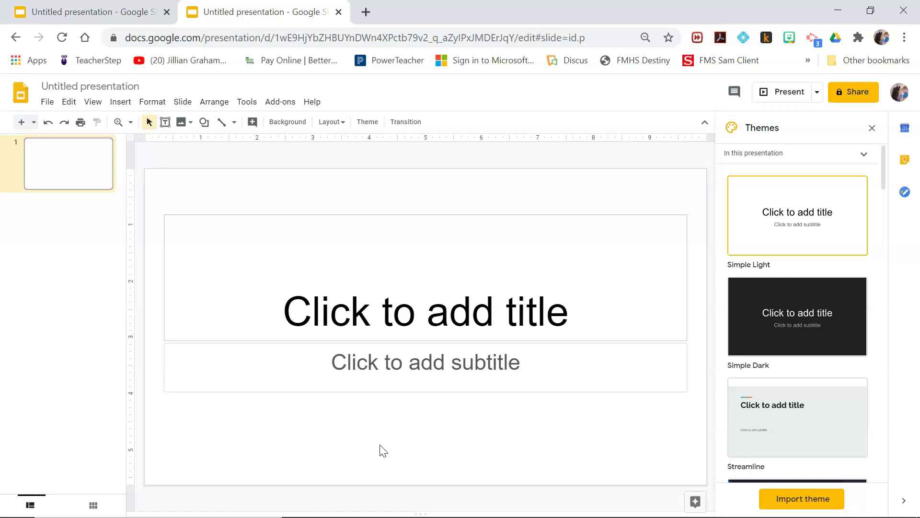
Close the blank Slides tab, visit the Work profile window, then return to the original profile.
left_click(340, 13)
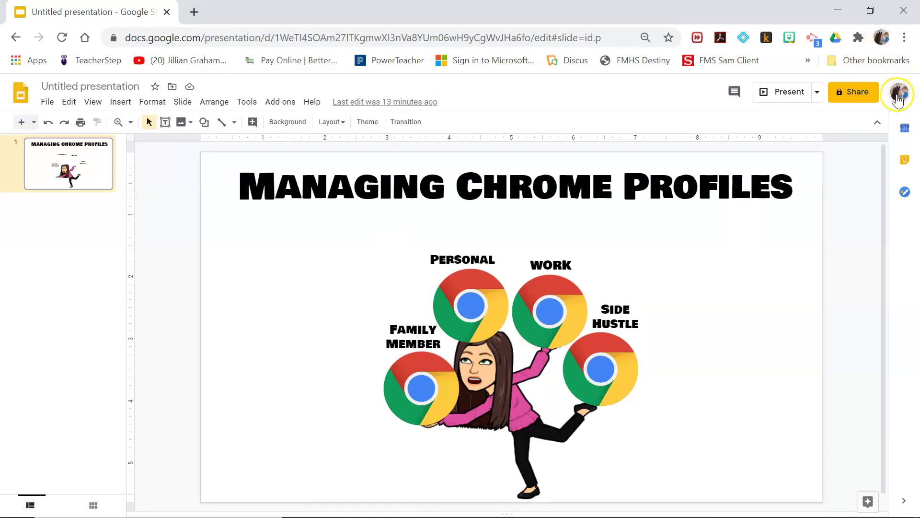
left_click(881, 38)
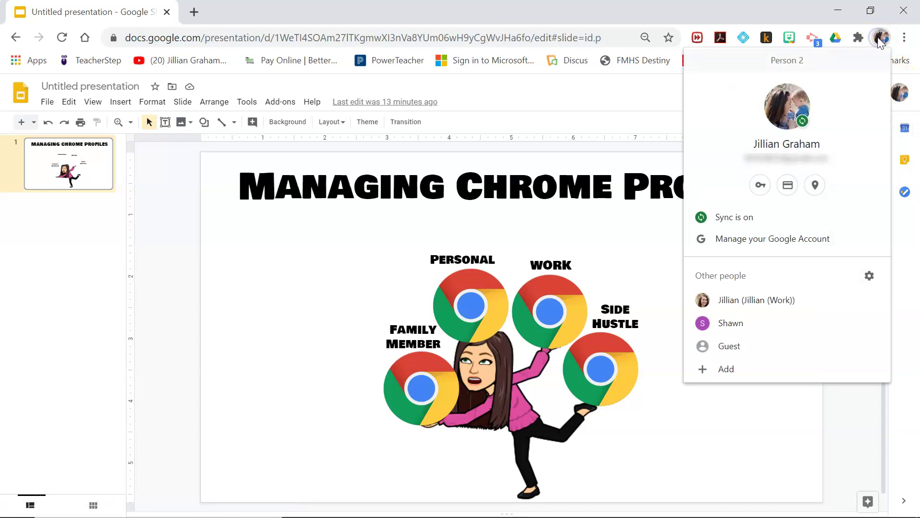
left_click(744, 306)
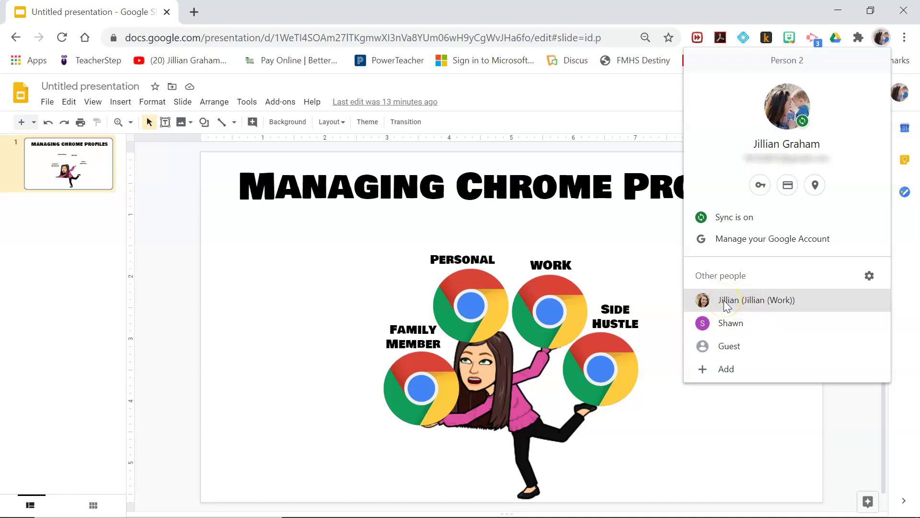
left_click(727, 301)
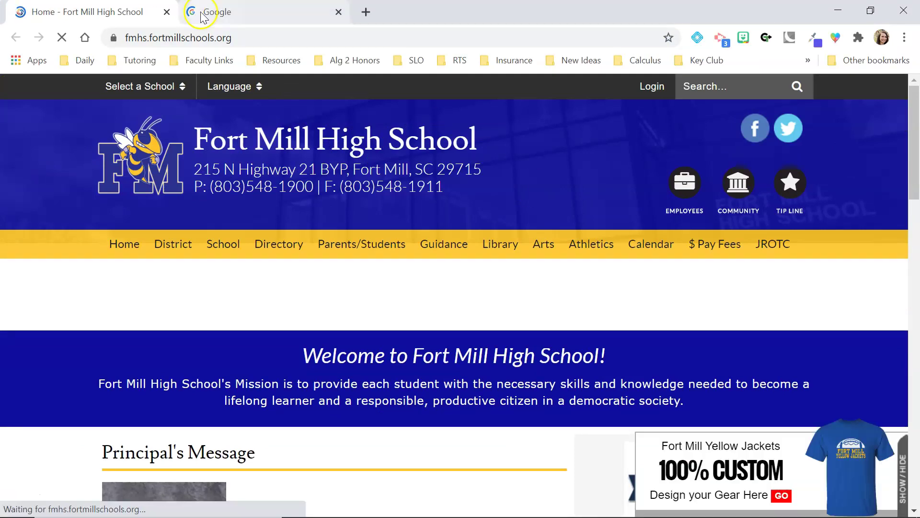
left_click(204, 15)
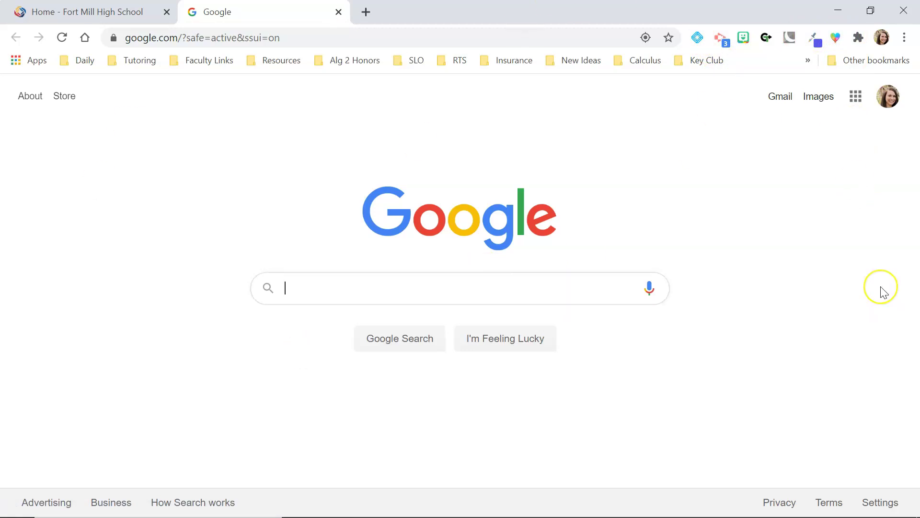
left_click(882, 37)
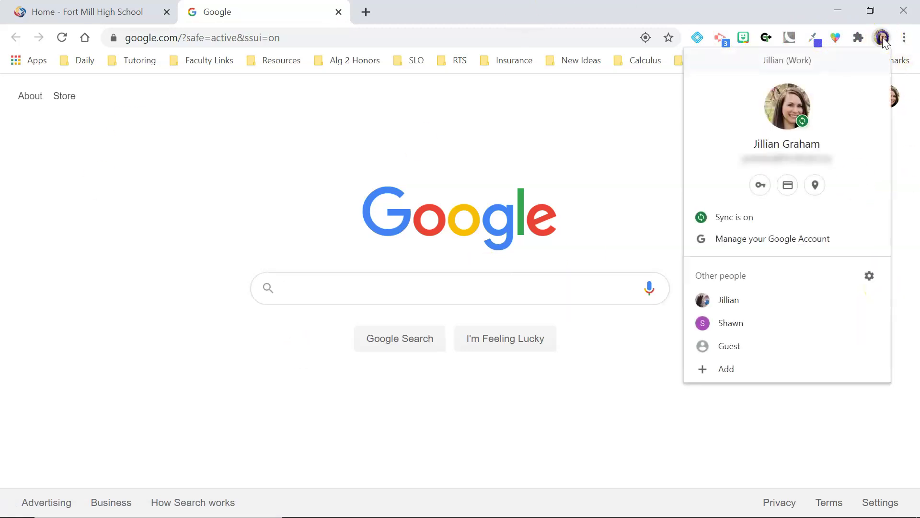
left_click(728, 299)
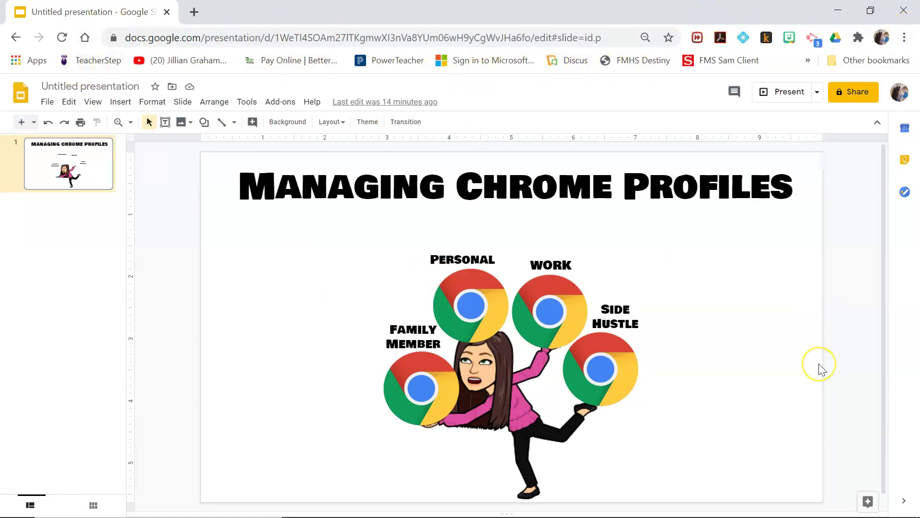
Open the profile picker from the profile menu's gear and preview a profile card's options.
left_click(882, 38)
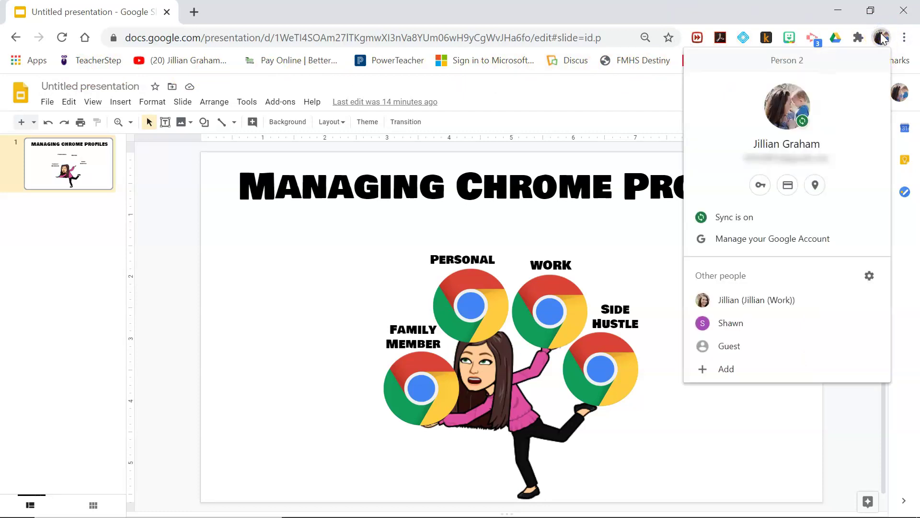
left_click(885, 42)
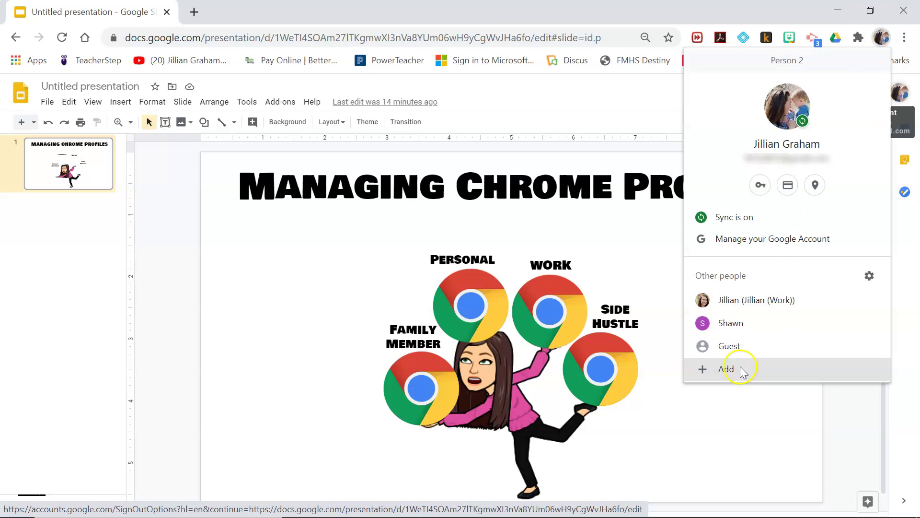
left_click(870, 276)
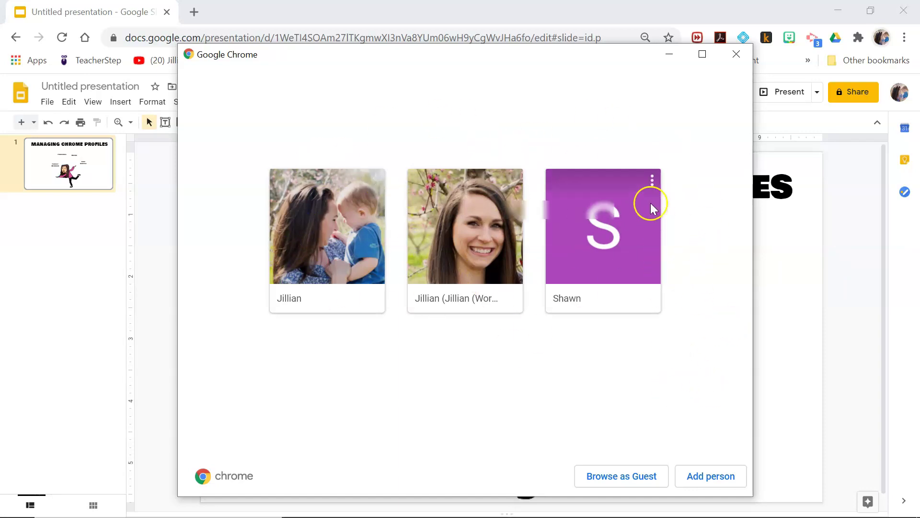
left_click(654, 182)
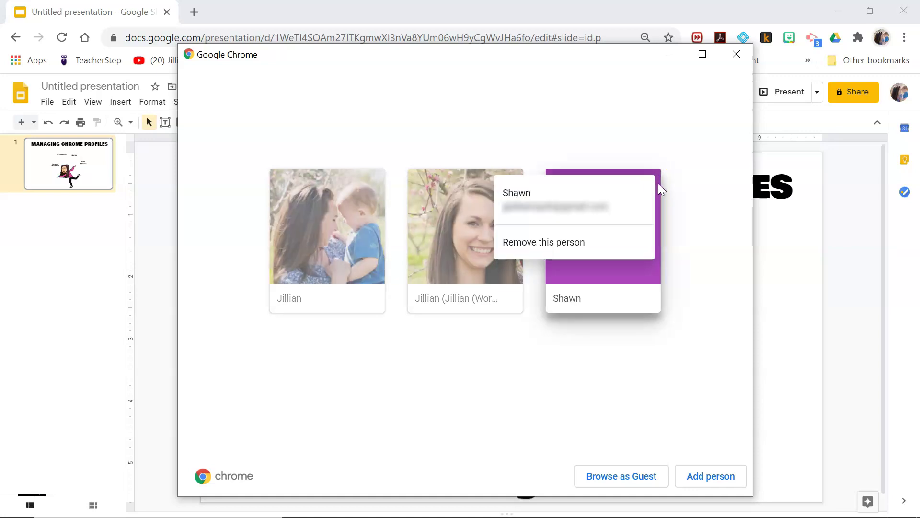
left_click(695, 246)
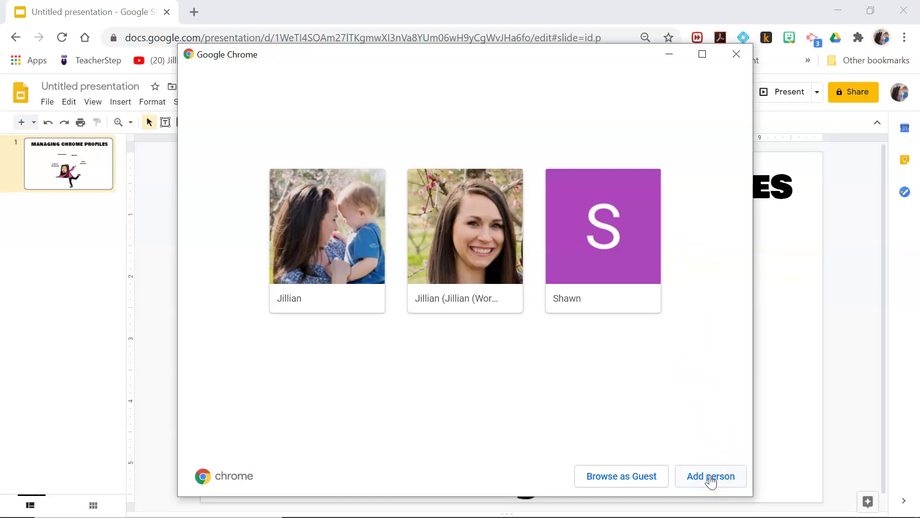
Add a new profile with the user's first name, pink rabbit avatar and a desktop shortcut.
left_click(711, 481)
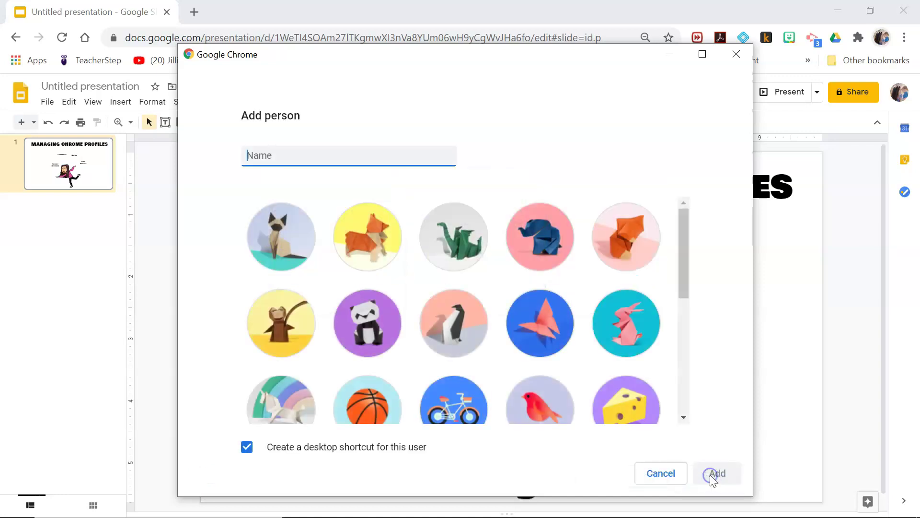
left_click(321, 157)
type("Jillian (Personal 2")
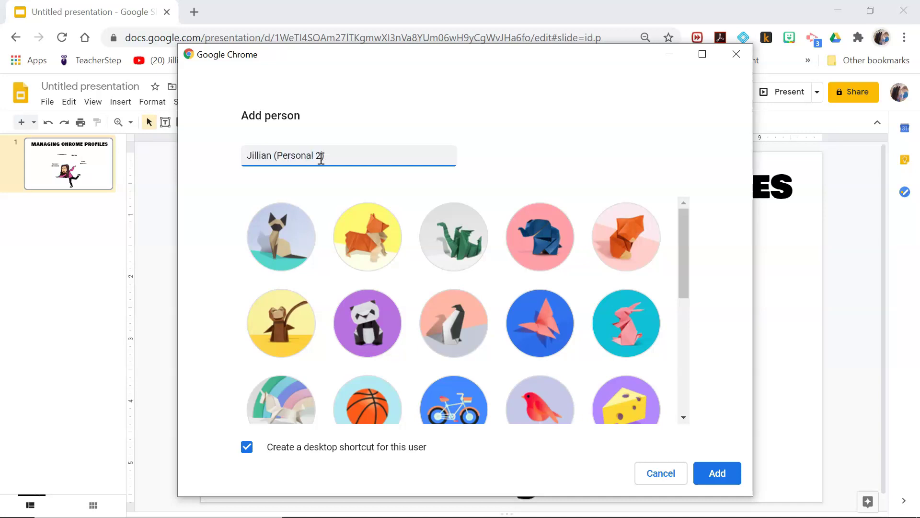
scroll(577, 312, "down", 2)
scroll(576, 313, "down", 5)
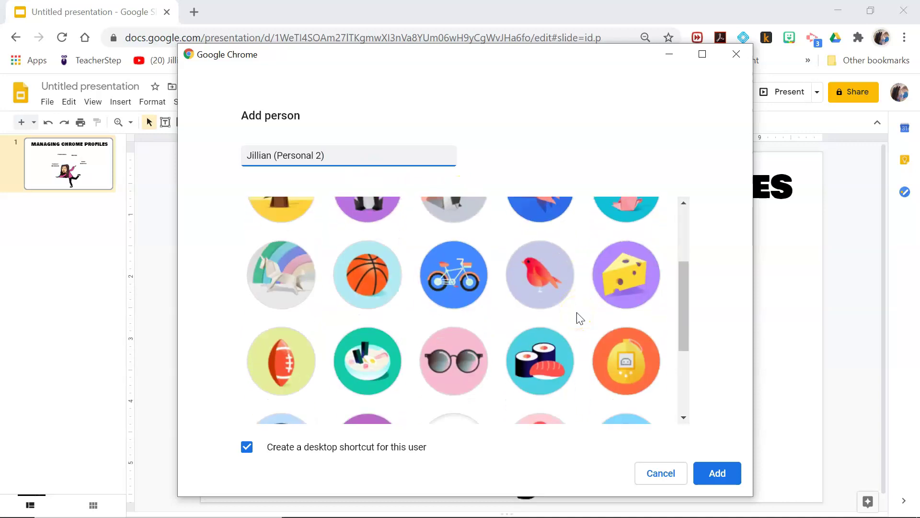
scroll(577, 312, "down", 1)
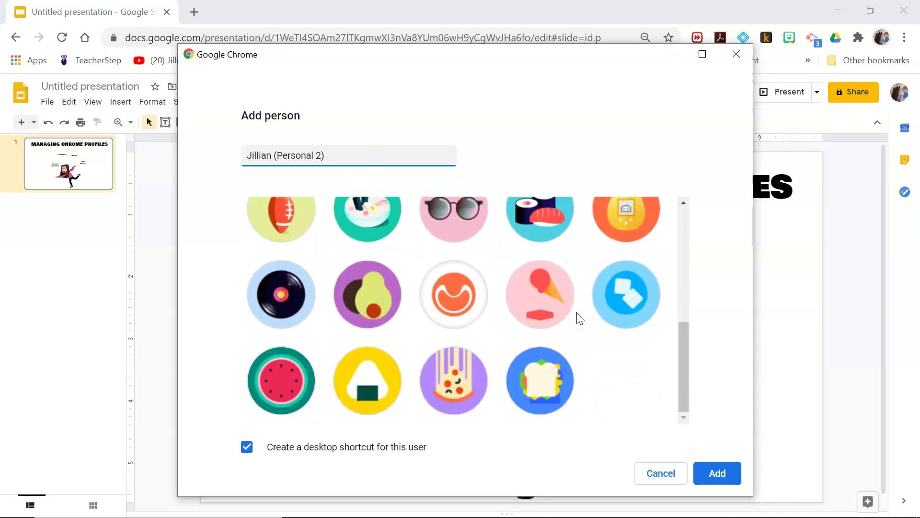
scroll(577, 312, "up", 4)
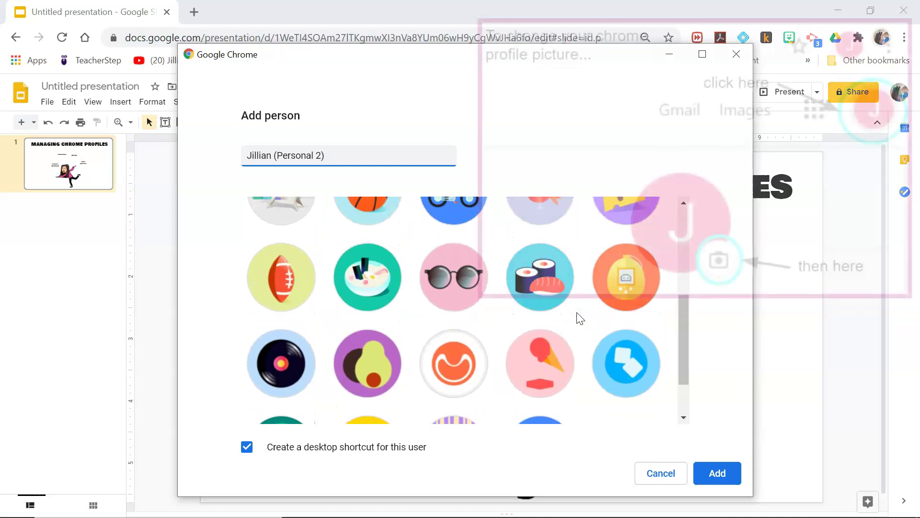
scroll(577, 312, "up", 2)
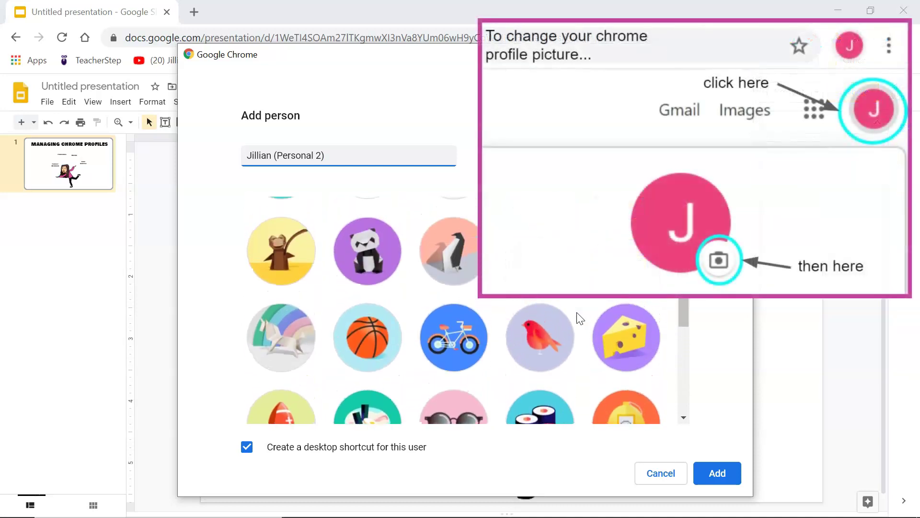
scroll(576, 312, "up", 1)
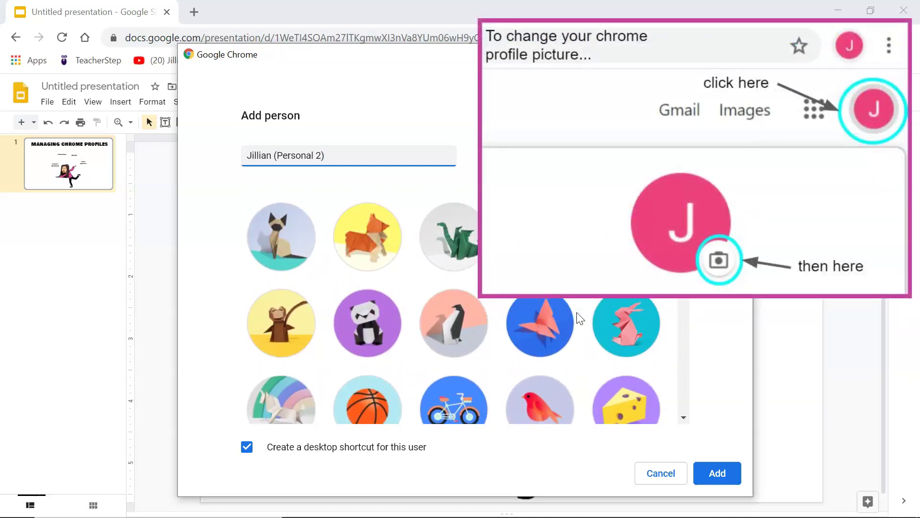
left_click(619, 338)
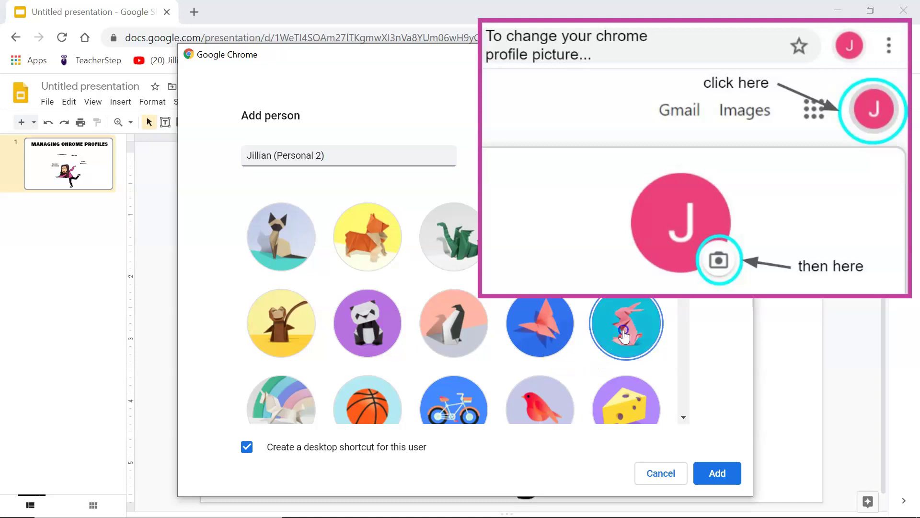
scroll(652, 383, "down", 3)
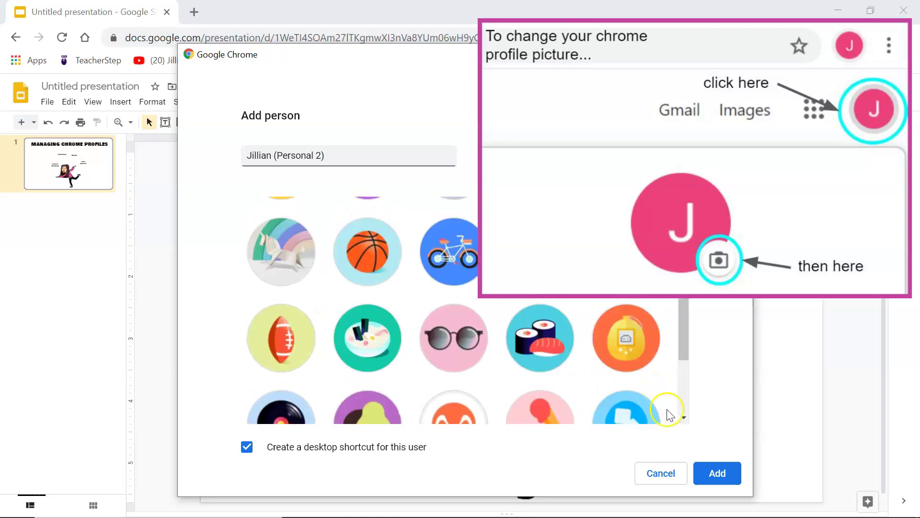
left_click(715, 472)
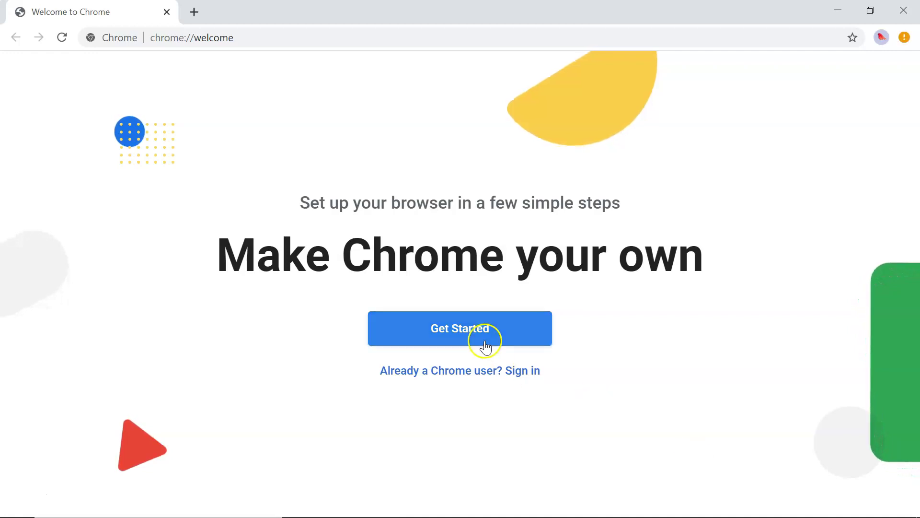
Sign the new profile in with an existing Google account, fixing the address to end in .com.
left_click(455, 377)
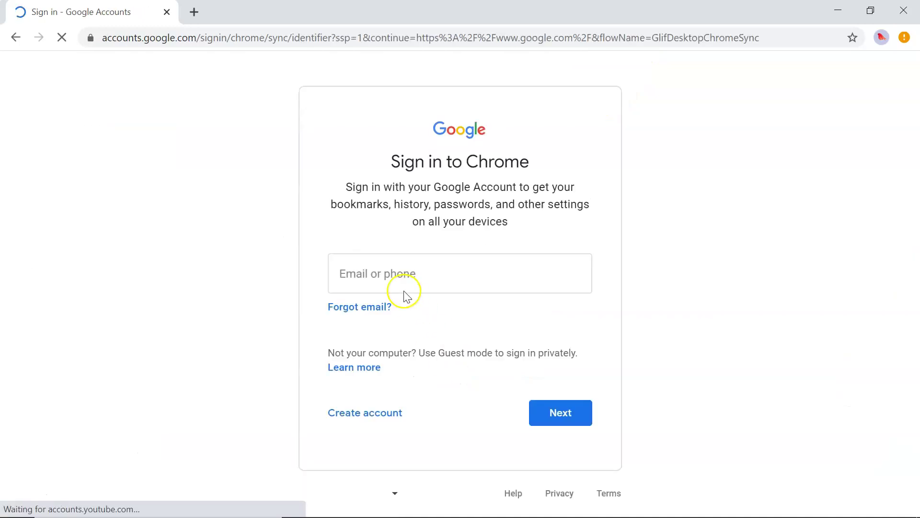
left_click(417, 279)
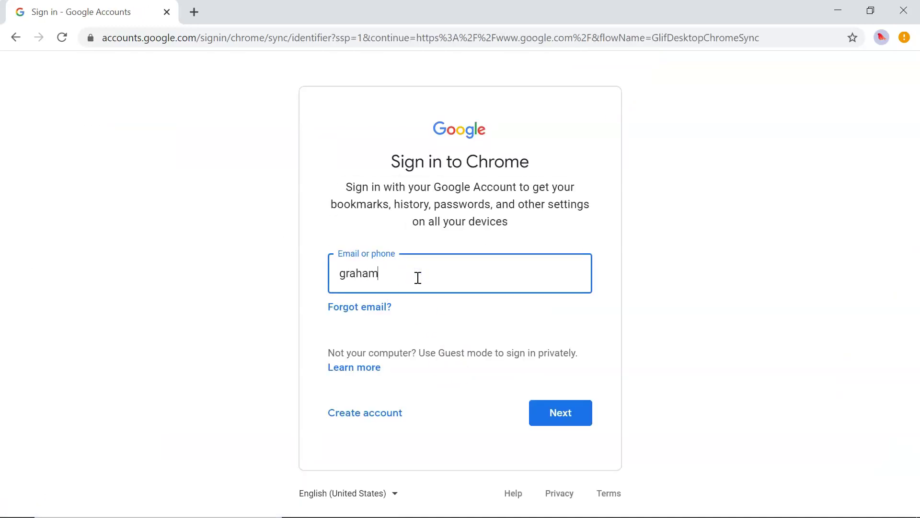
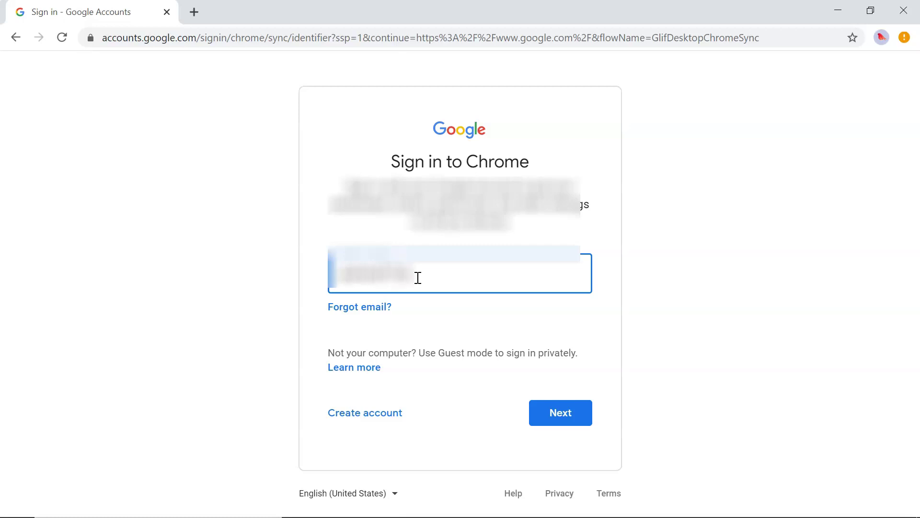
key("Return")
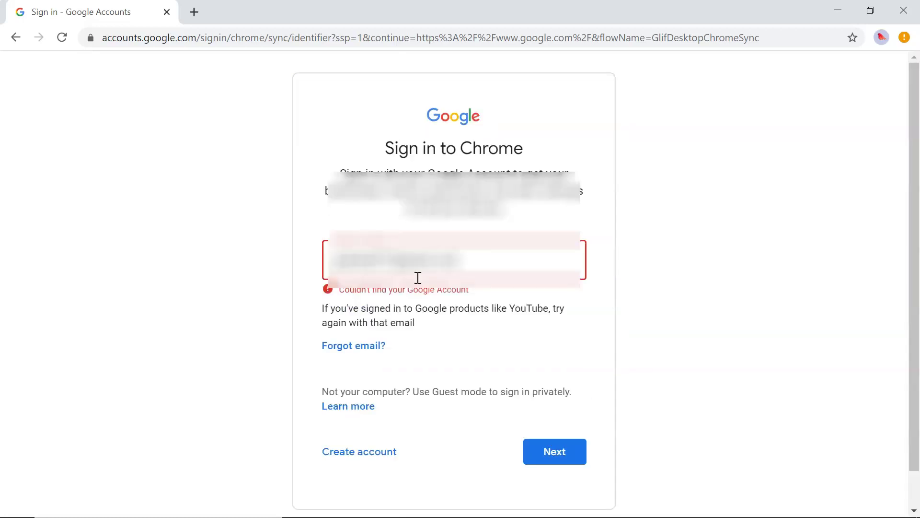
key("Return")
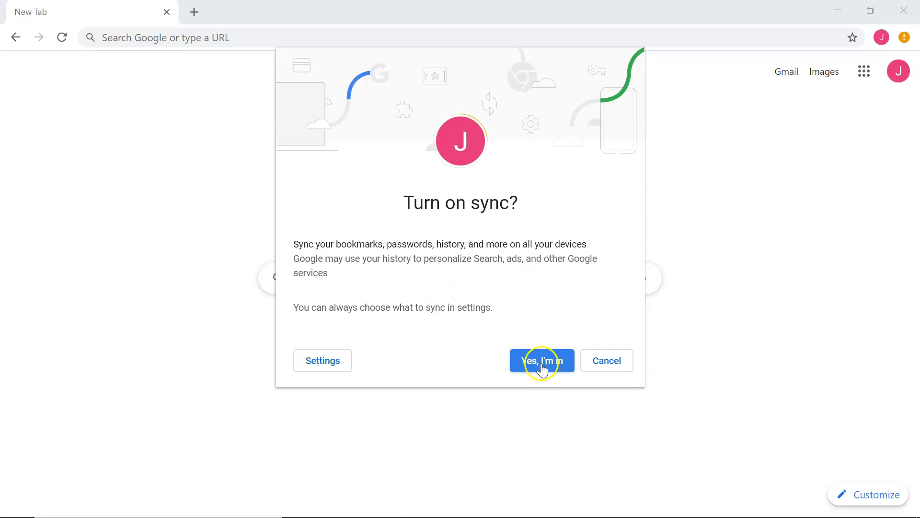
Accept 'Yes, I'm in' and confirm 'Sync is on' in the new profile's menu.
left_click(541, 368)
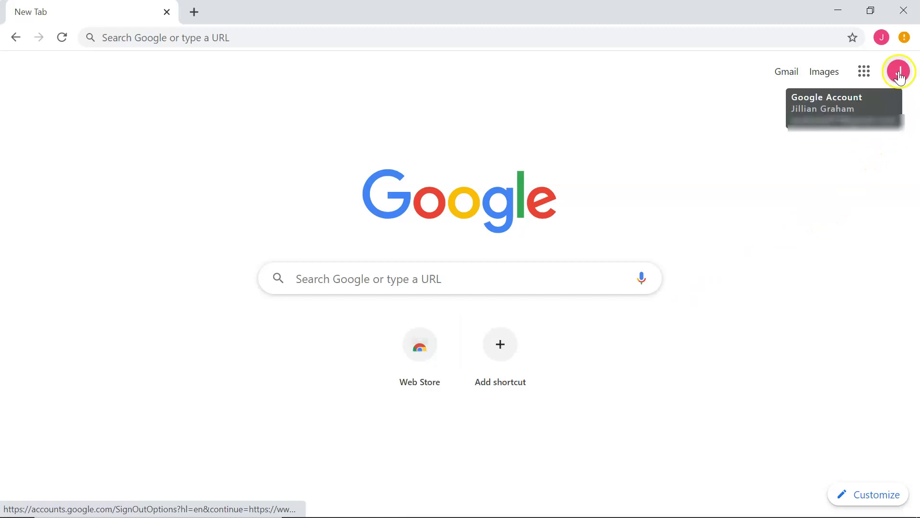
left_click(881, 37)
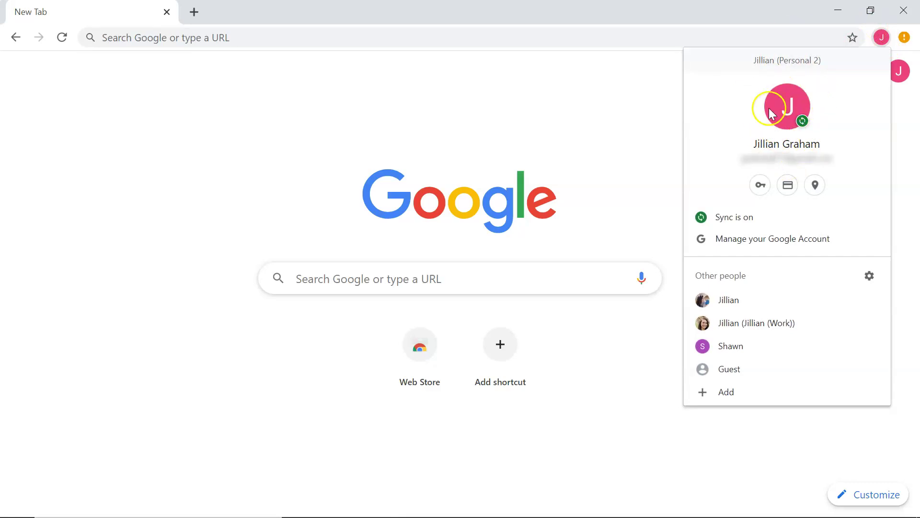
Bring the Work profile window forward from the taskbar and check its account menu.
left_click(481, 508)
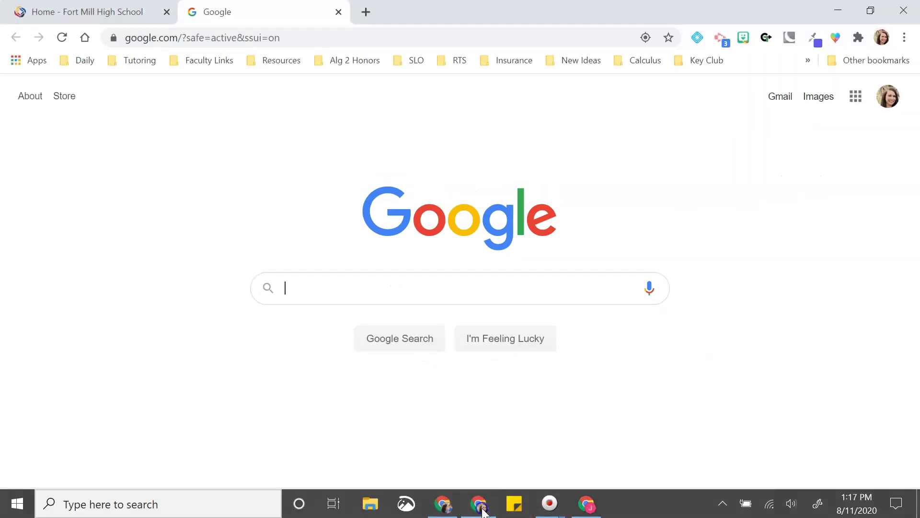
left_click(882, 38)
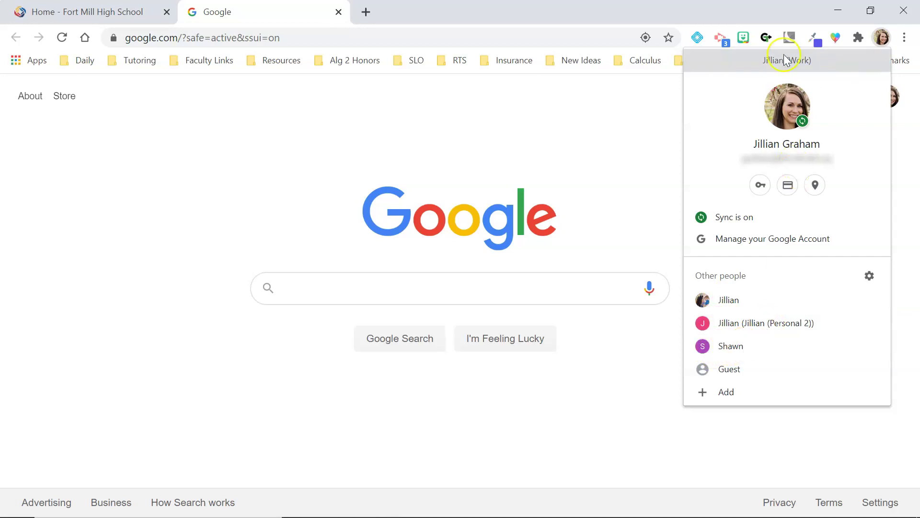
left_click(255, 195)
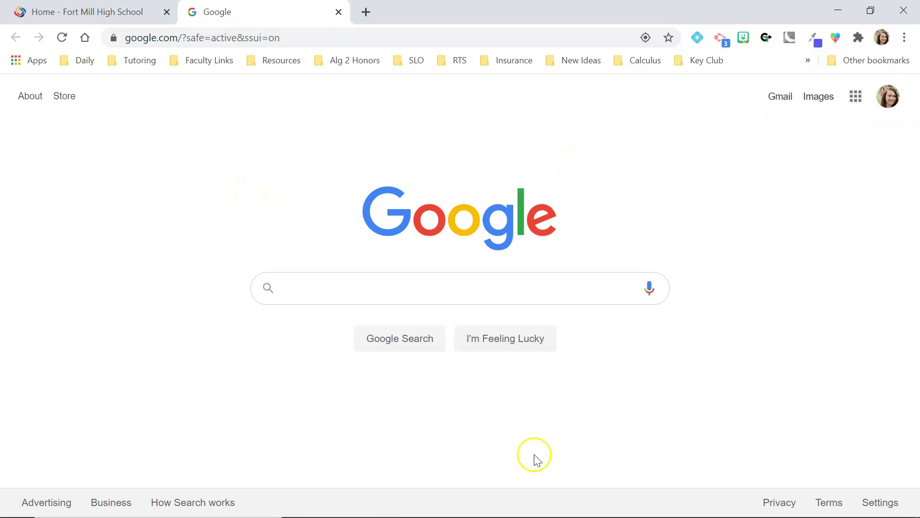
Close the extra Google window from its taskbar preview and swap the two Chrome taskbar icons.
mouse_move(520, 513)
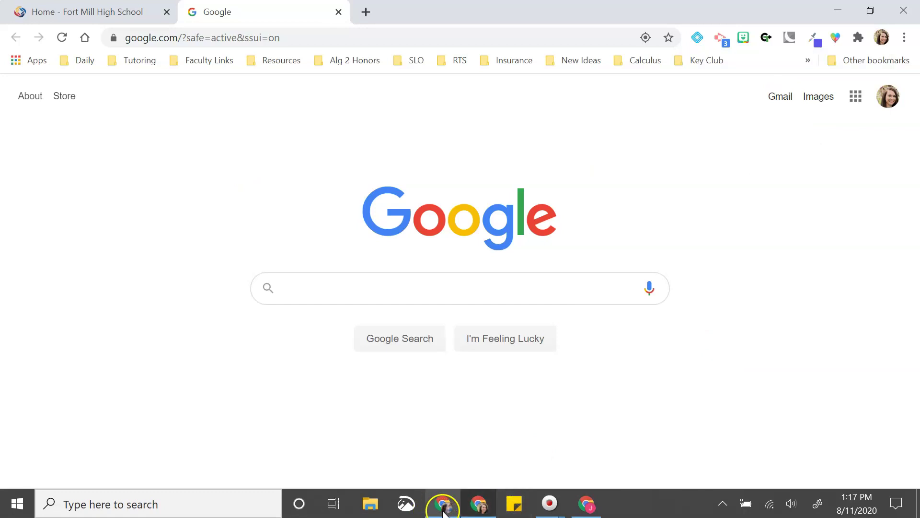
mouse_move(450, 512)
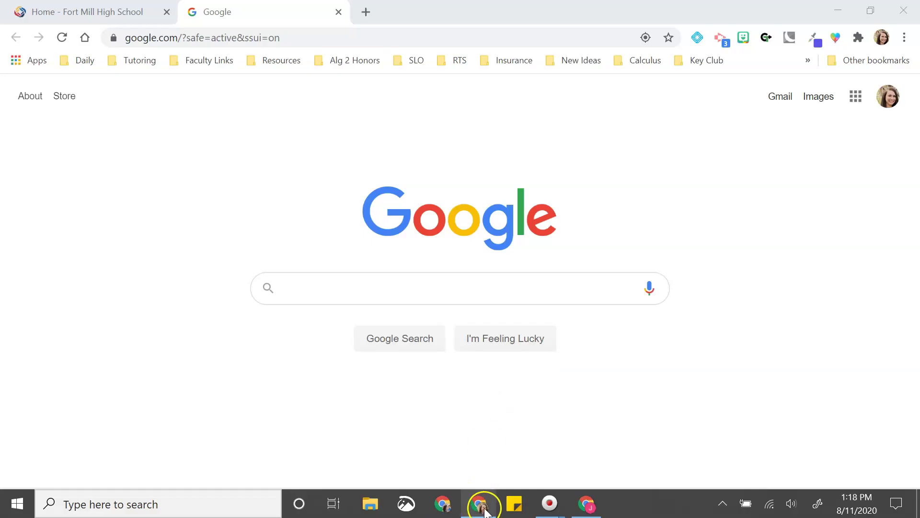
left_click(482, 511)
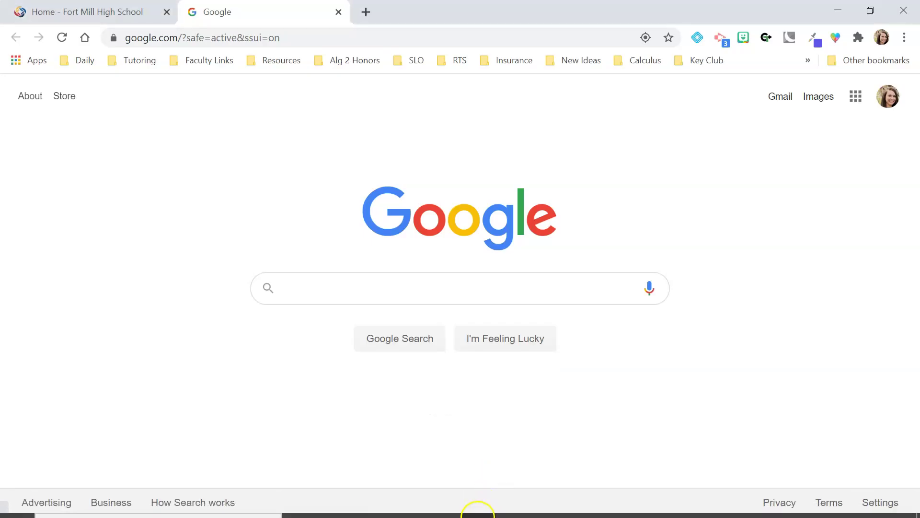
mouse_move(478, 511)
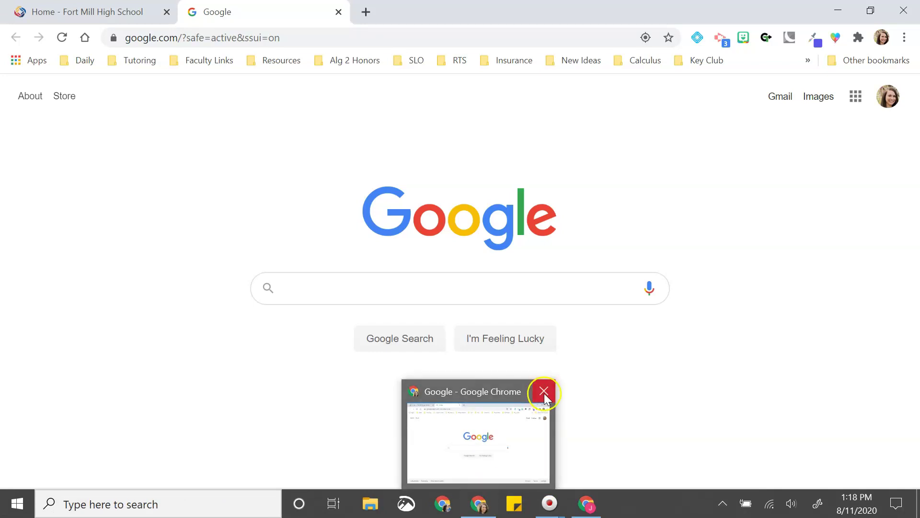
left_click(542, 390)
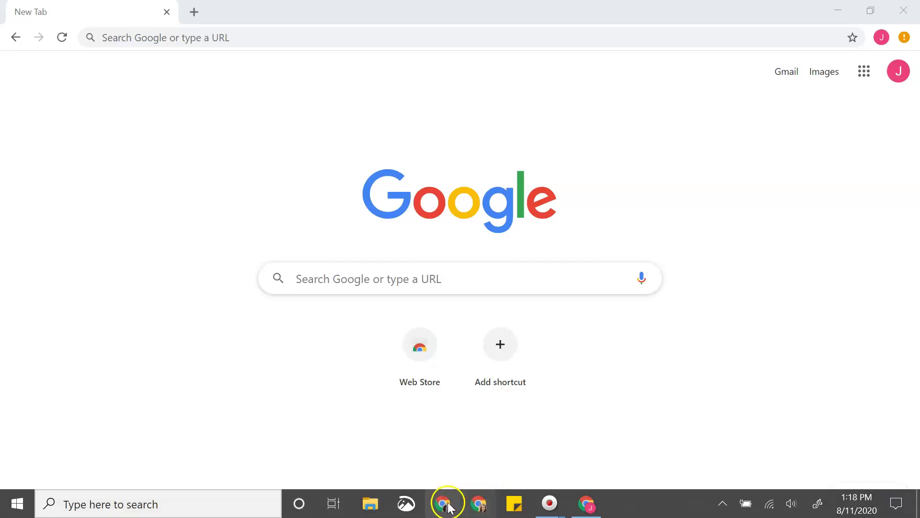
left_click_drag(479, 506, 445, 508)
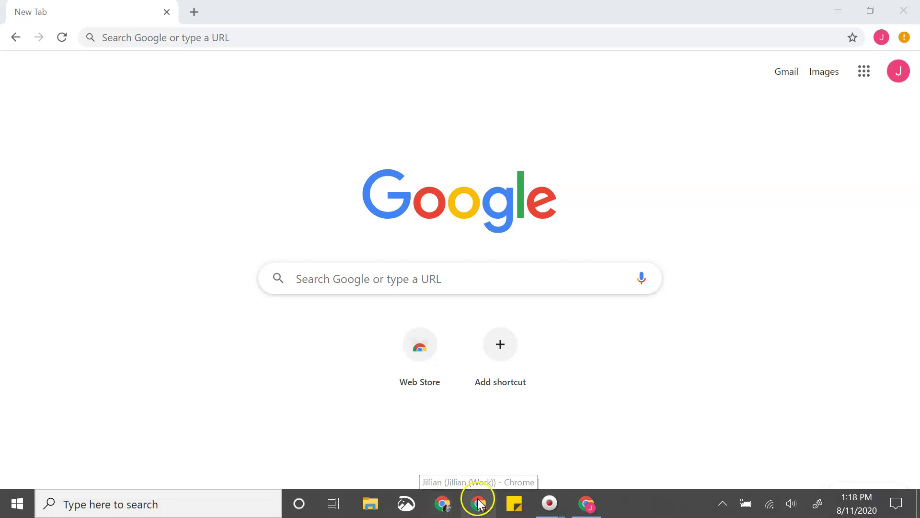
mouse_move(589, 508)
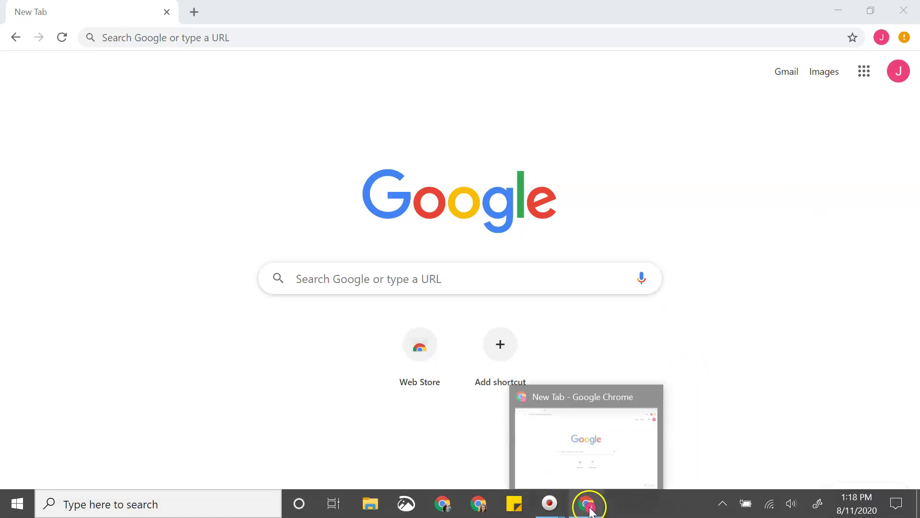
Pin the Personal 2 profile to the taskbar, relaunch it from the pin, then switch to the TeacherStep window.
right_click(591, 511)
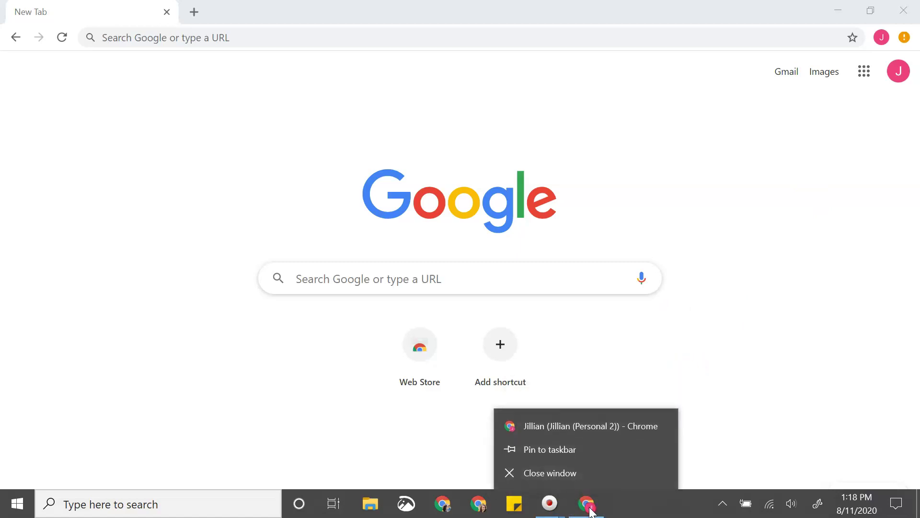
left_click(558, 449)
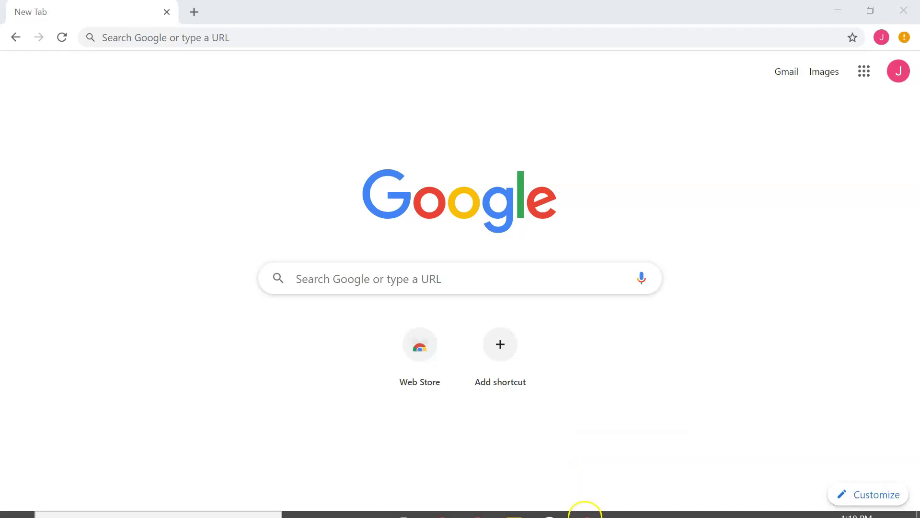
left_click(590, 511)
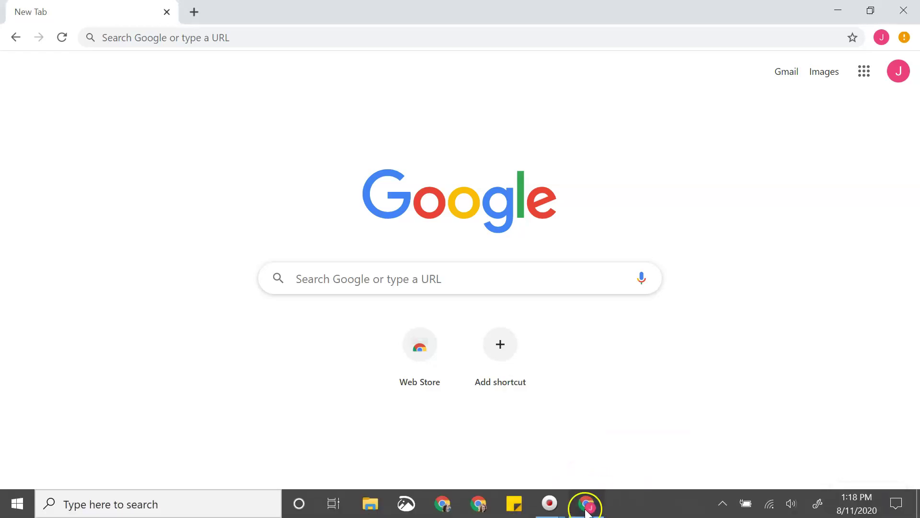
left_click(913, 9)
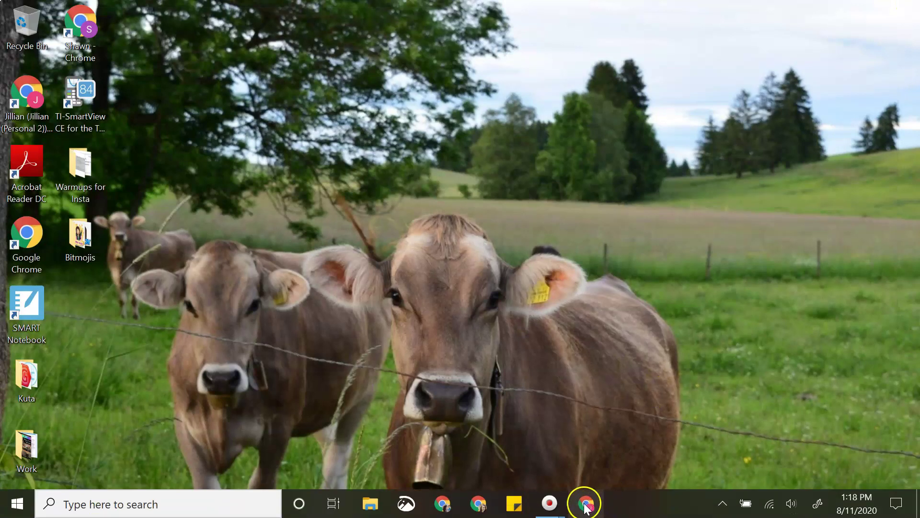
left_click(586, 506)
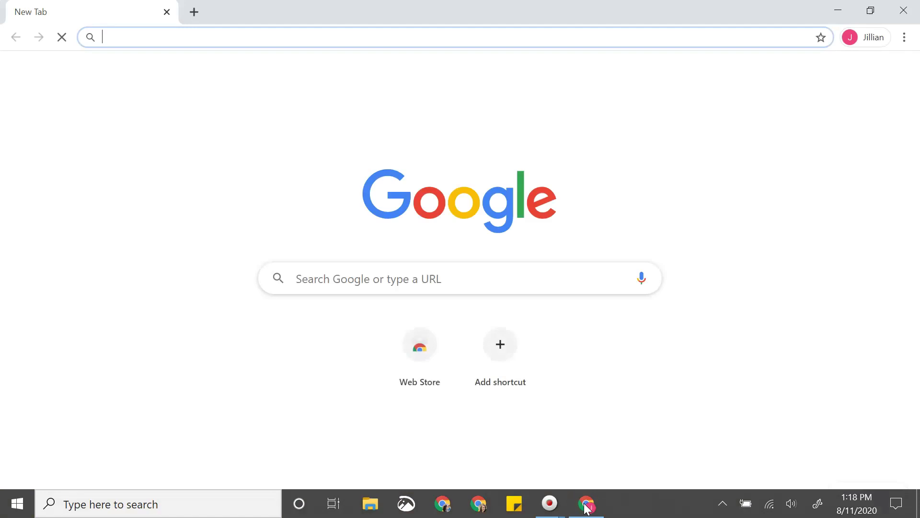
left_click(862, 39)
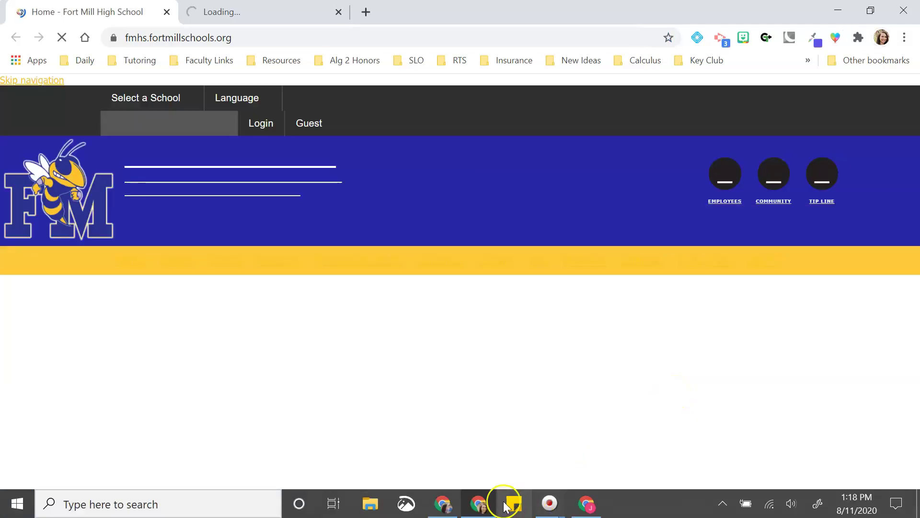
left_click(445, 508)
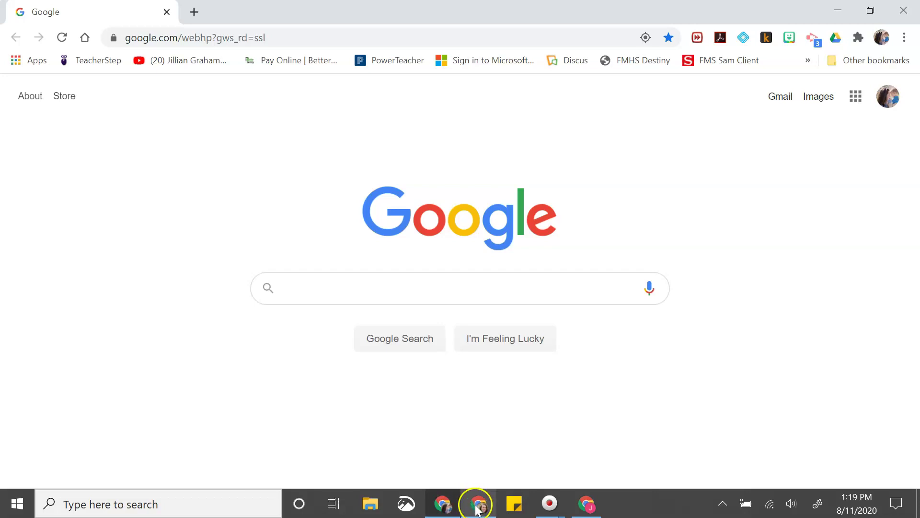
mouse_move(480, 512)
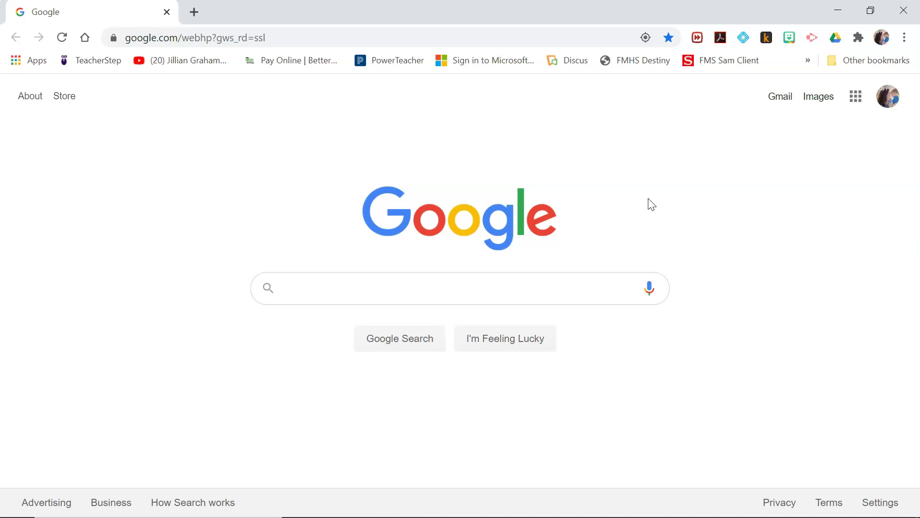
left_click(652, 204)
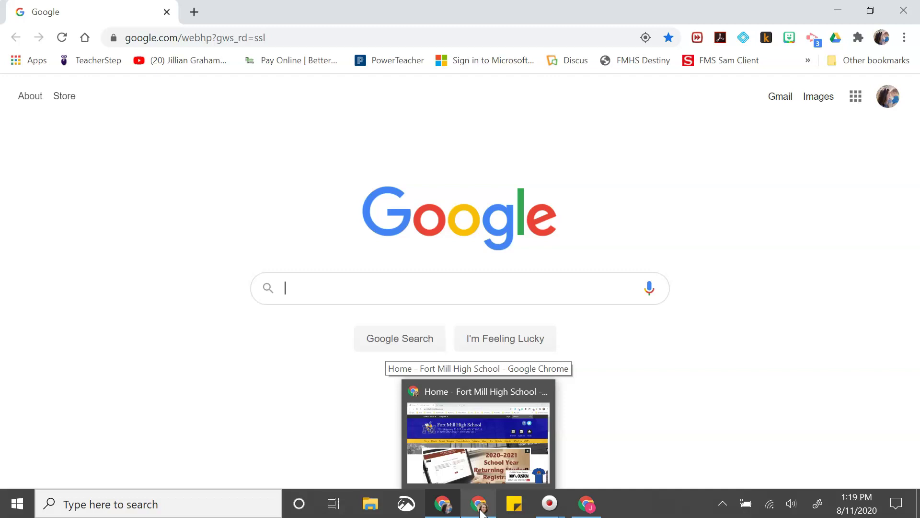
left_click(479, 511)
left_click(246, 14)
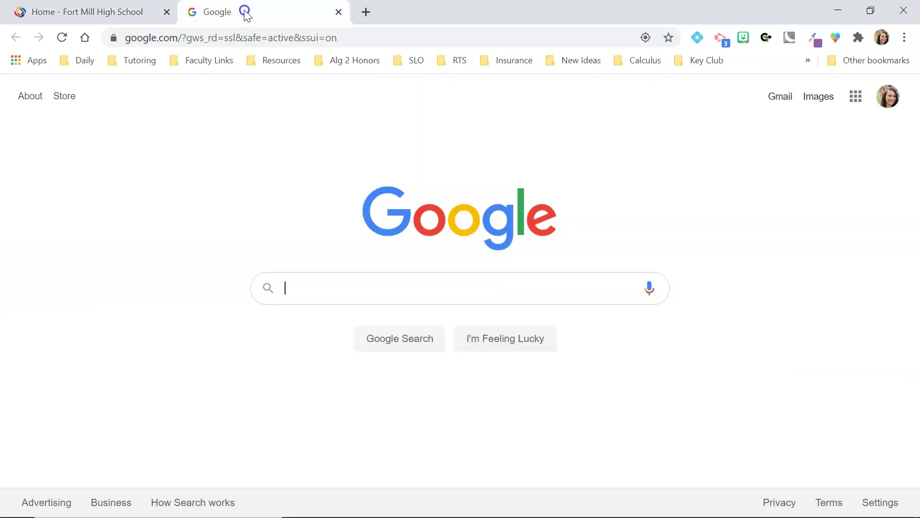
left_click(904, 38)
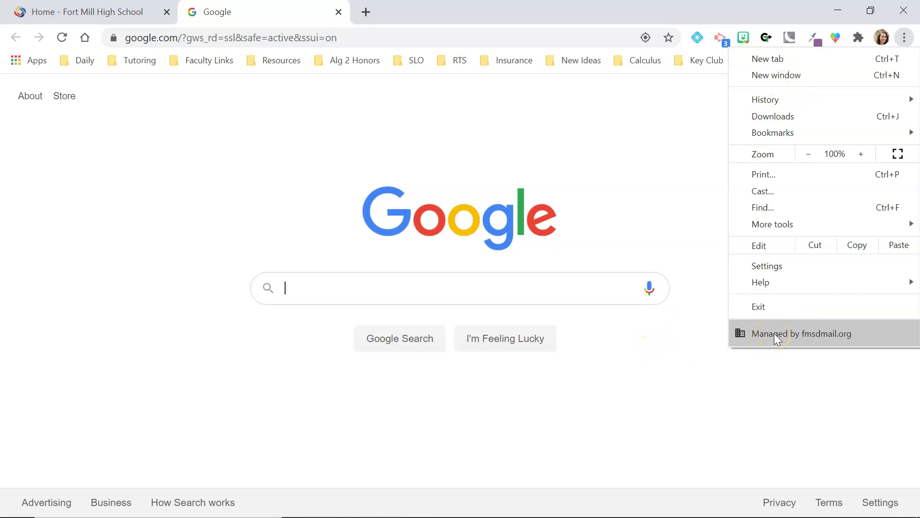
mouse_move(484, 514)
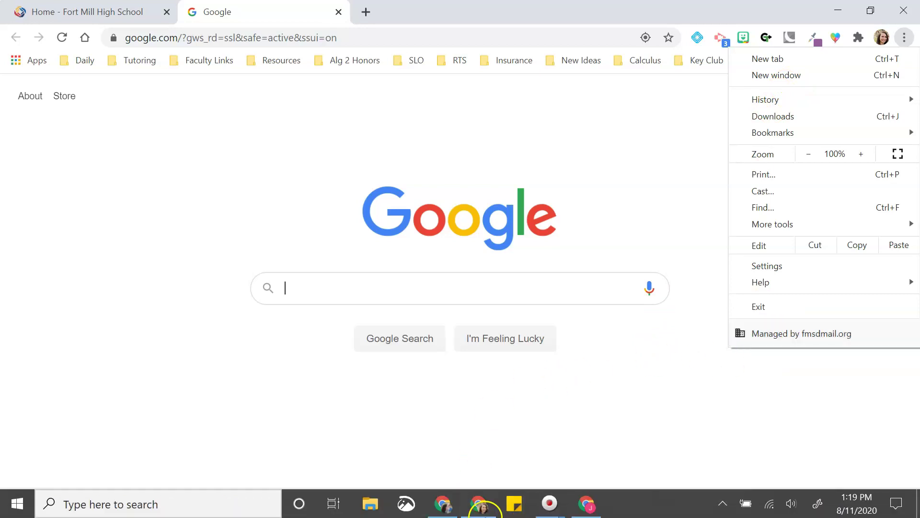
left_click(448, 506)
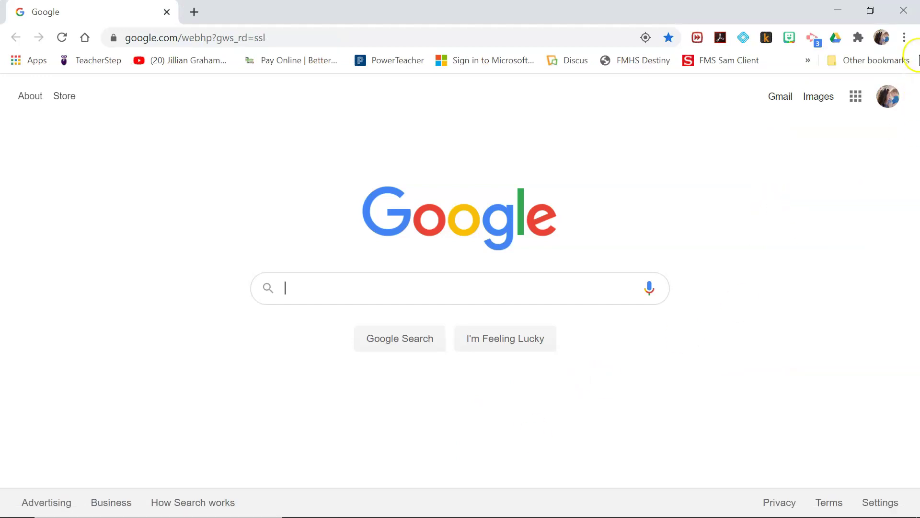
Open a new incognito window from the TeacherStep profile's Chrome menu.
left_click(904, 37)
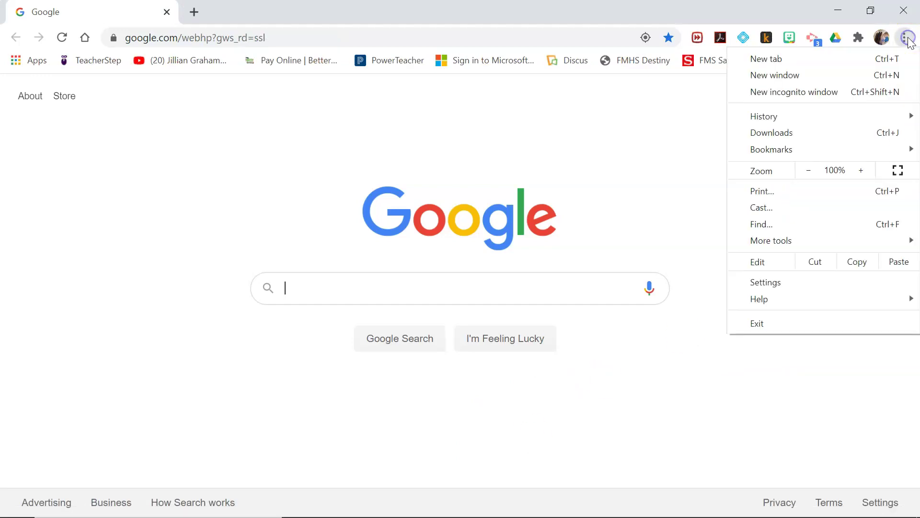
left_click(818, 91)
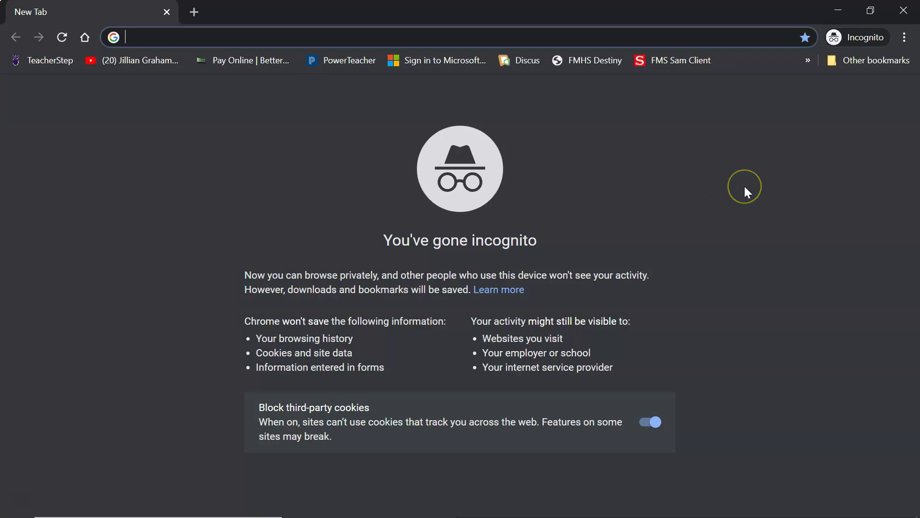
Close the incognito window to return to the Google homepage window.
left_click(903, 10)
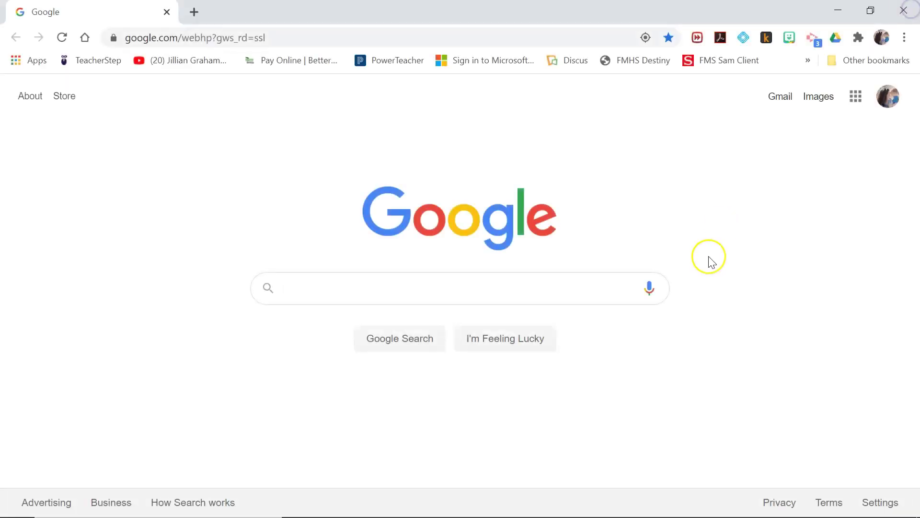